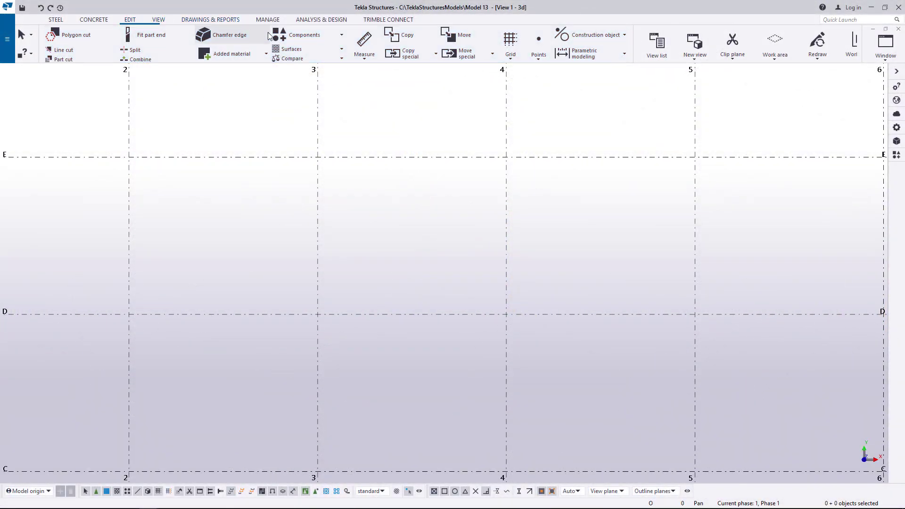
Step: Draw a construction arc of radius 3900 with an 85° angle and 10000 arc length
left_click(589, 35)
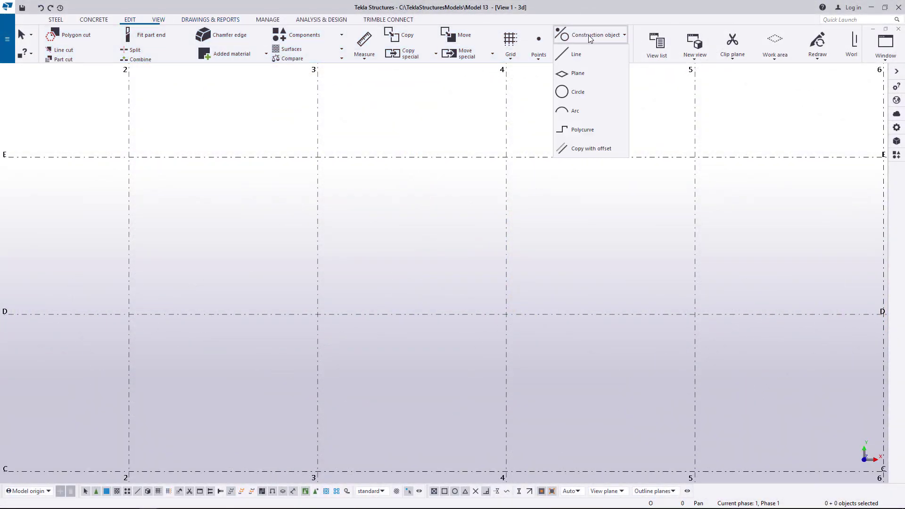
left_click(588, 112)
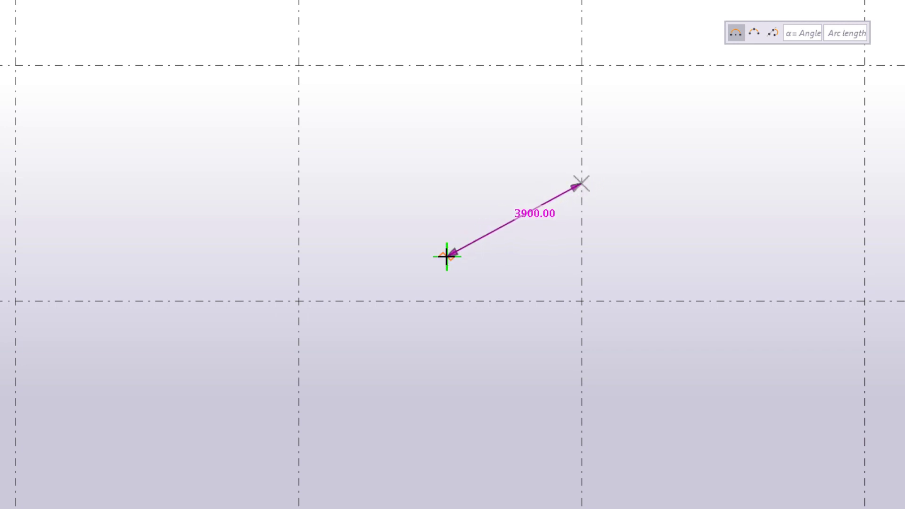
left_click(447, 257)
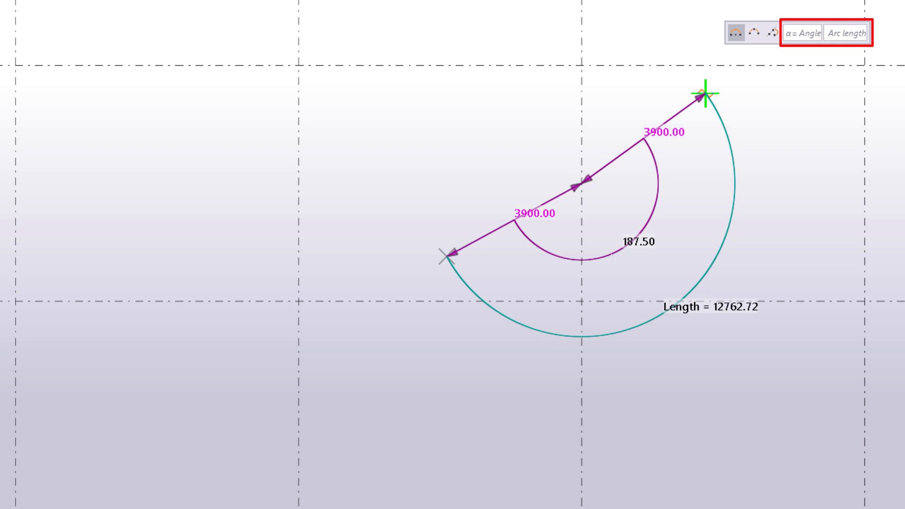
left_click(805, 34)
type("85")
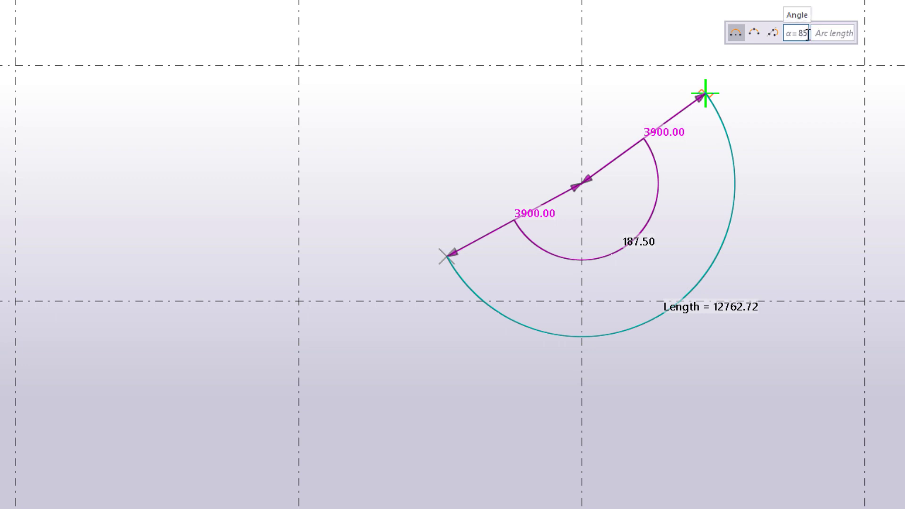
key("Tab")
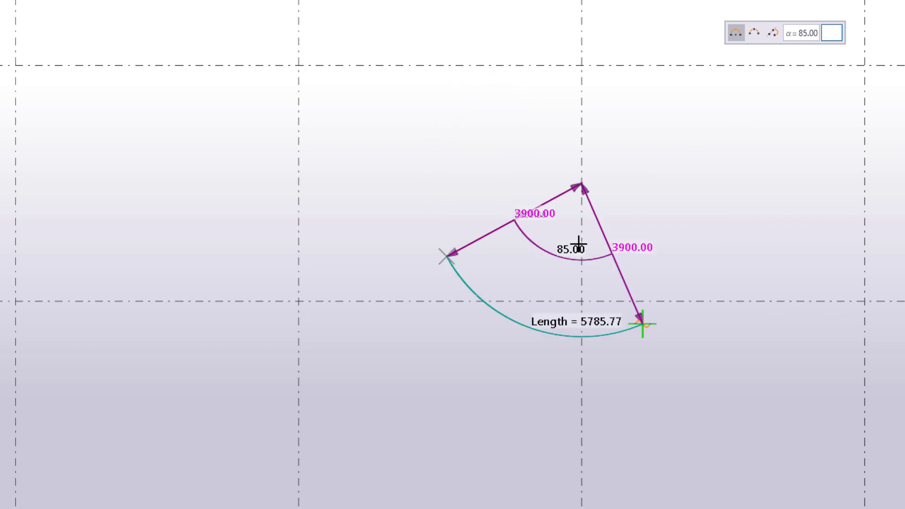
left_click(833, 33)
type("10000")
key("Tab")
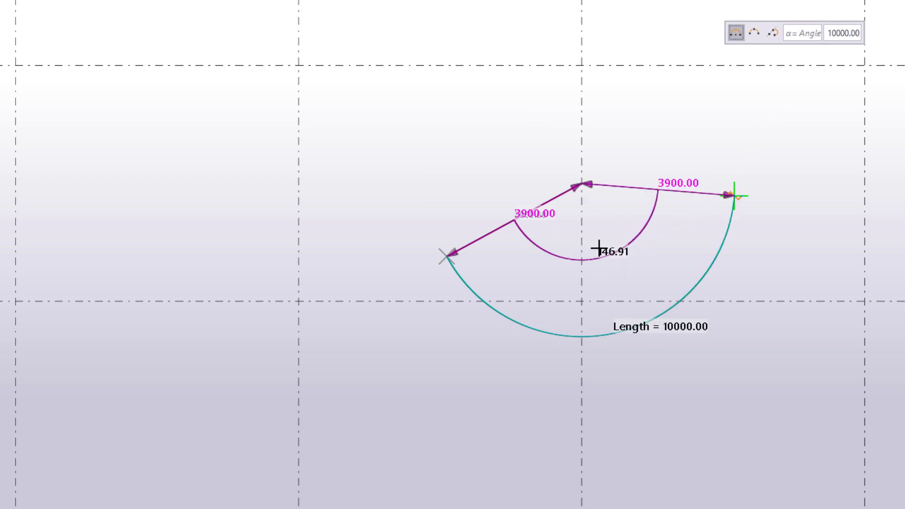
left_click(464, 212)
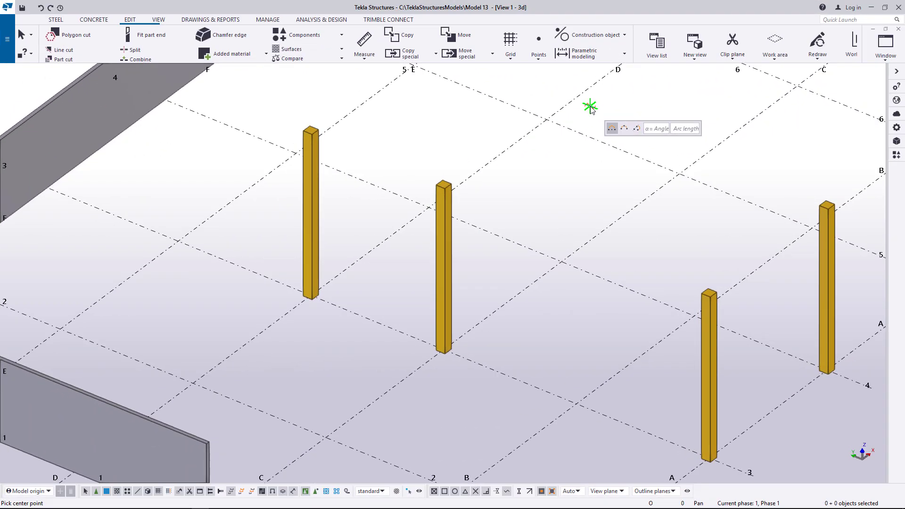
Step: Draw a 90° vertical arc from a column top down to the grid, then start another at the next column
left_click(443, 350)
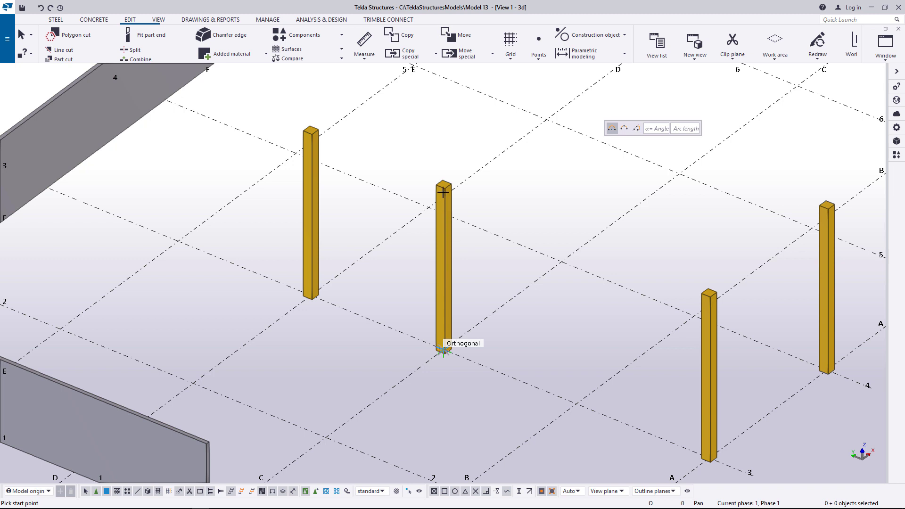
left_click(443, 183)
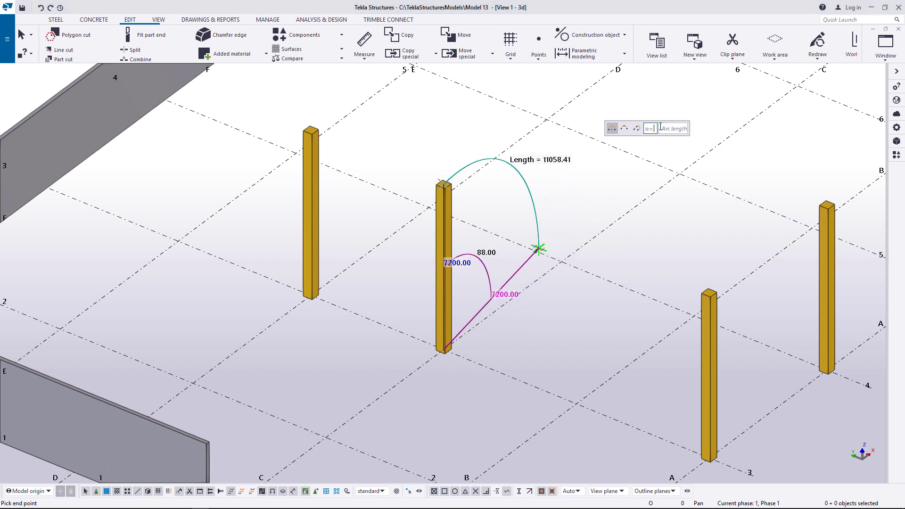
type("90")
key("Tab")
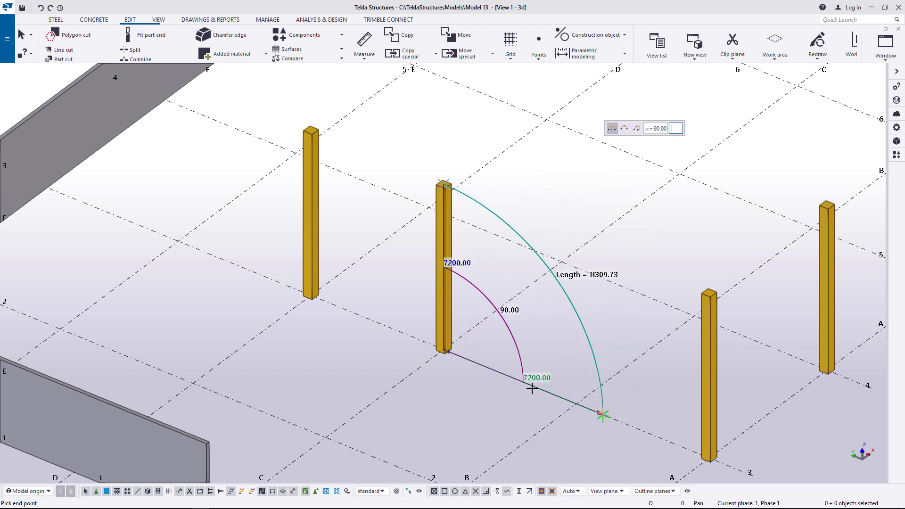
left_click(532, 388)
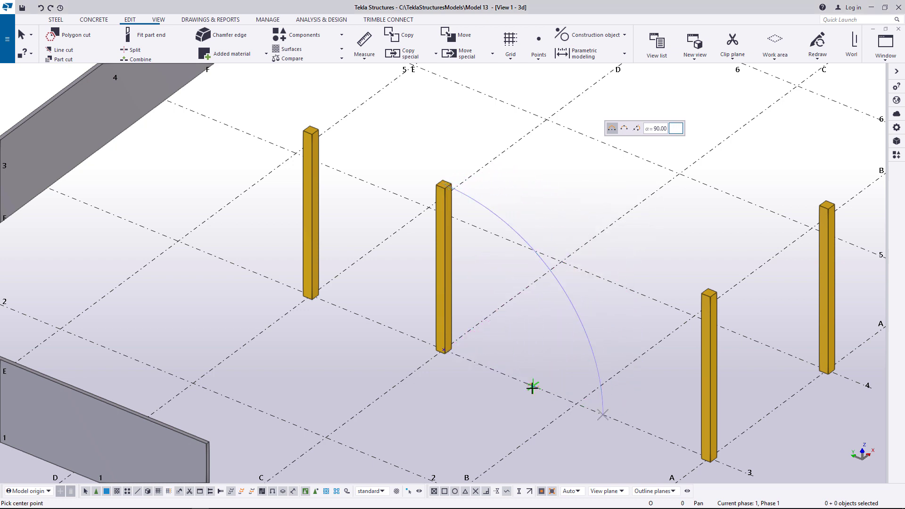
left_click(314, 296)
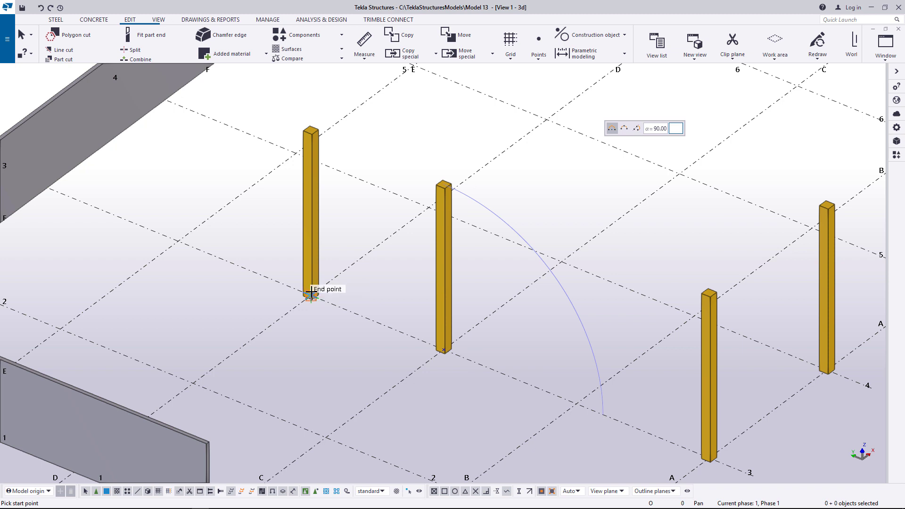
left_click(312, 129)
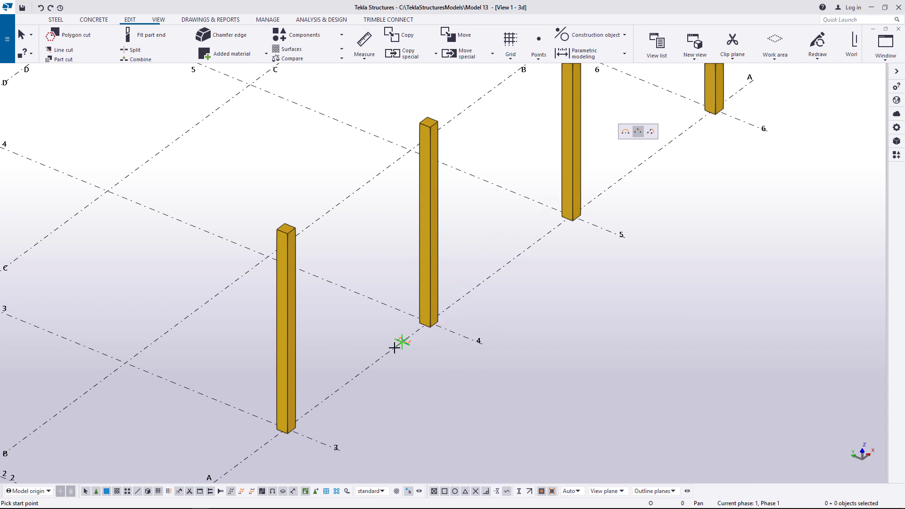
Step: Draw a three-point arc from the front column base to the middle column base along grid A
left_click(286, 426)
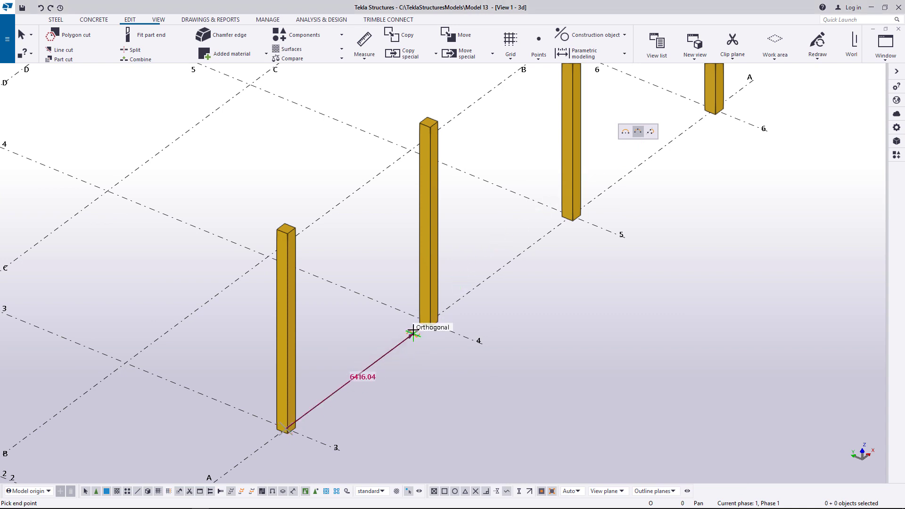
left_click(430, 320)
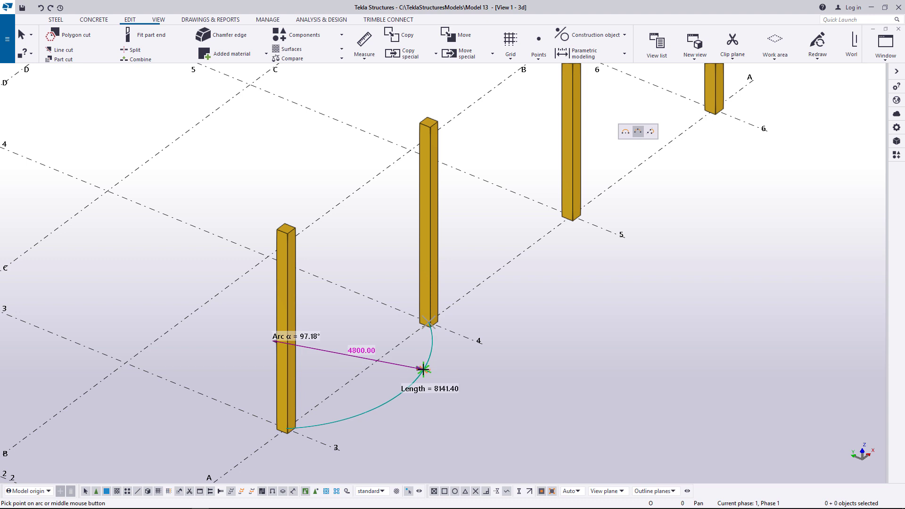
left_click(423, 369)
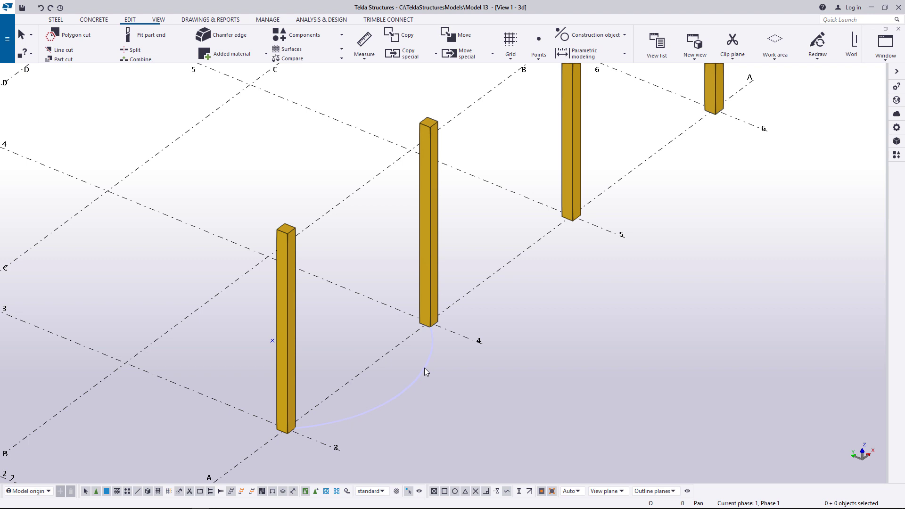
Step: Make 2 linear copies of the ground arc with dX 7200 using Copy special
left_click(424, 368)
right_click(426, 366)
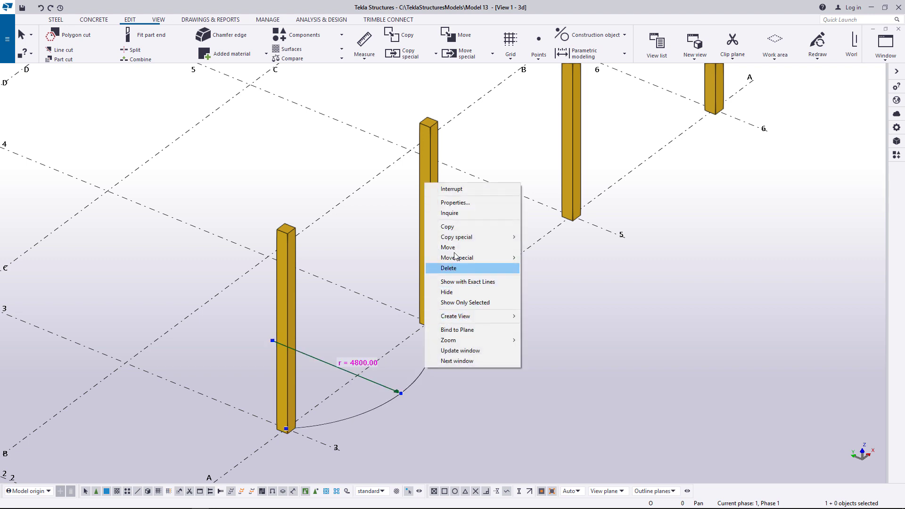
mouse_move(469, 238)
left_click(539, 238)
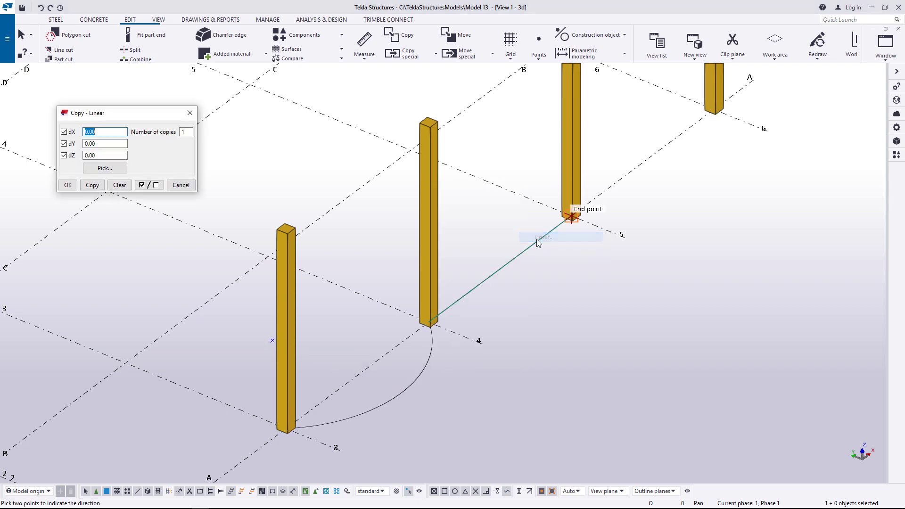
double_click(190, 134)
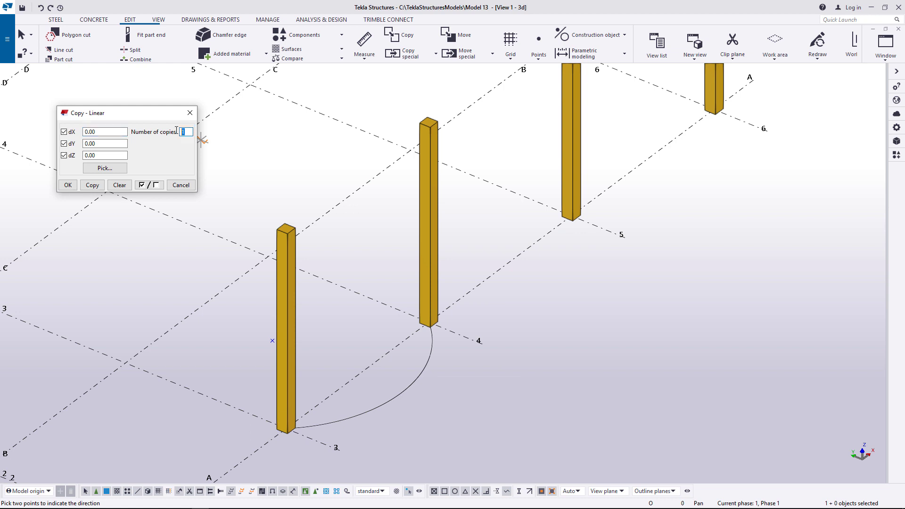
type("2")
double_click(92, 132)
type("7200")
left_click(92, 184)
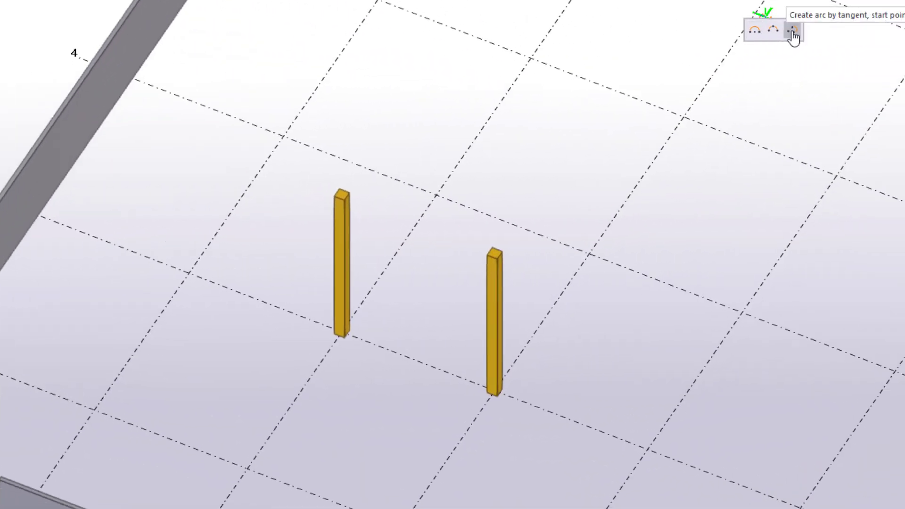
Step: Draw a tangent arc from the left column's top to the right column's top
left_click(340, 330)
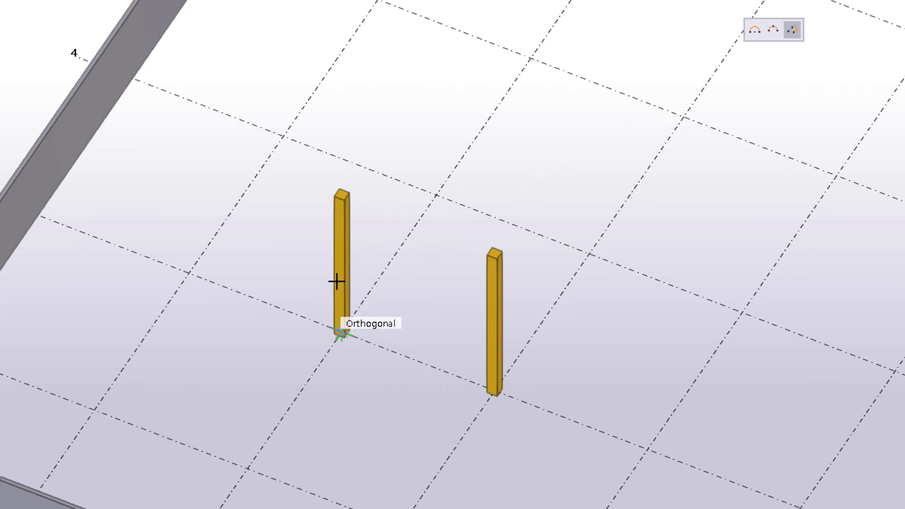
left_click(340, 194)
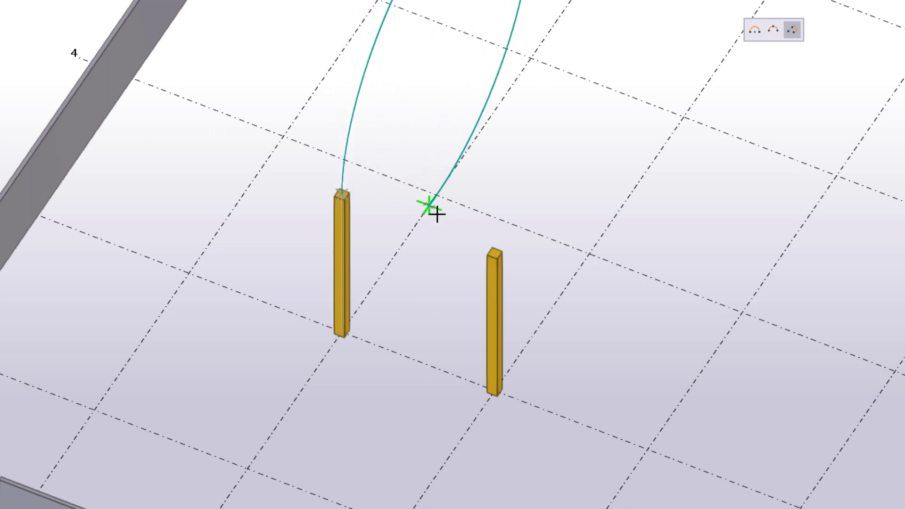
left_click(494, 256)
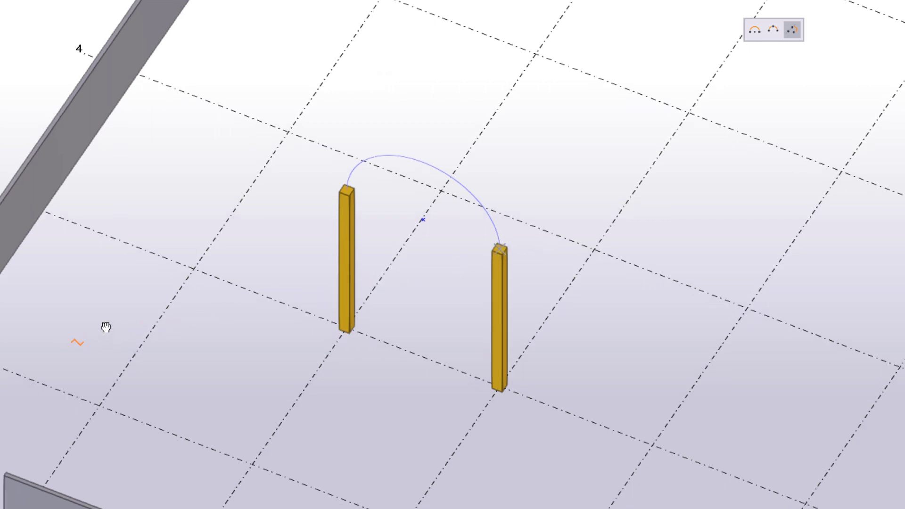
Step: Draw a tangent arc from the wall end at the grid intersection down to the lower wall
middle_click_drag(106, 327, 223, 275)
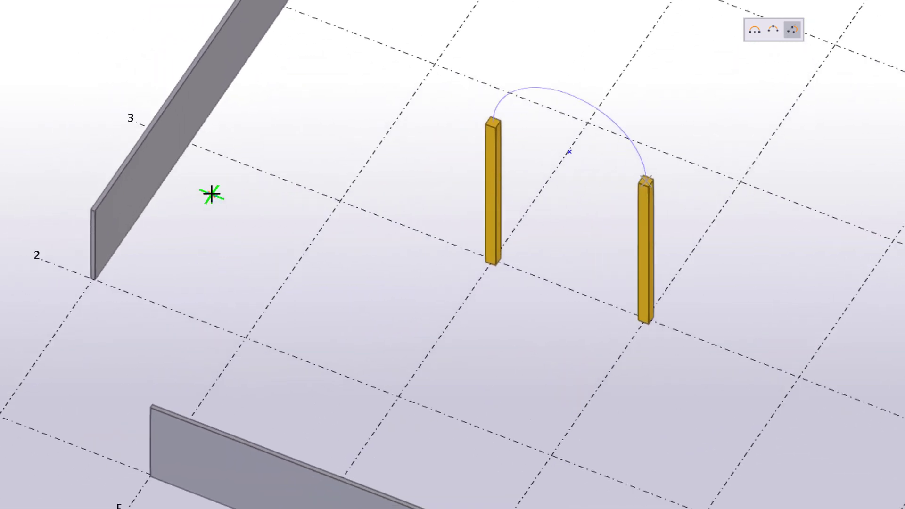
left_click(189, 141)
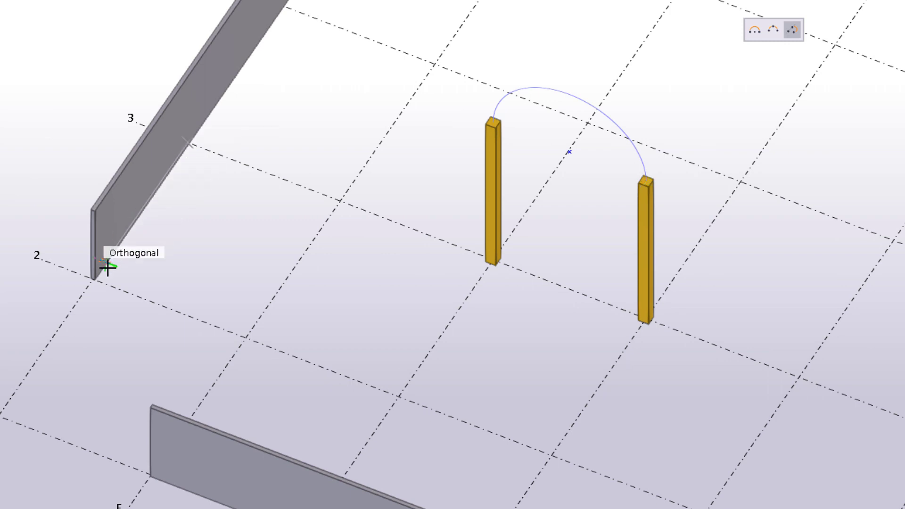
left_click(93, 281)
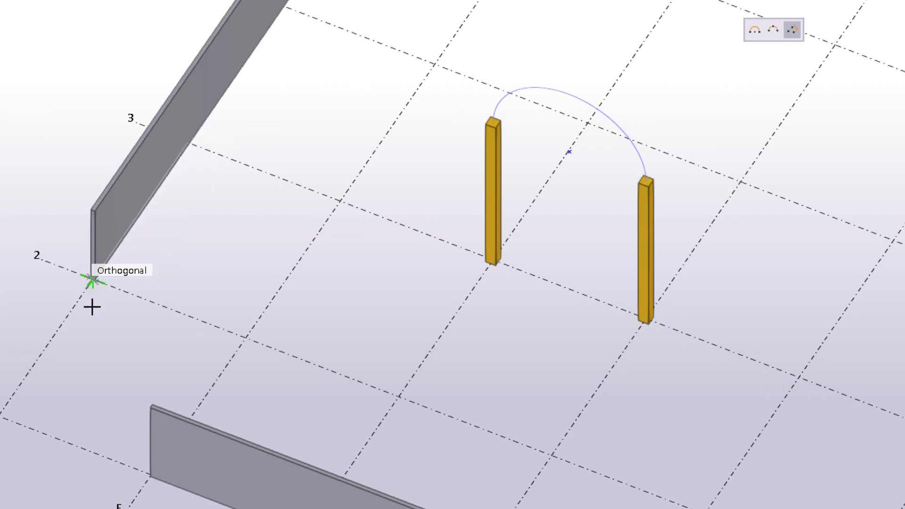
left_click(149, 471)
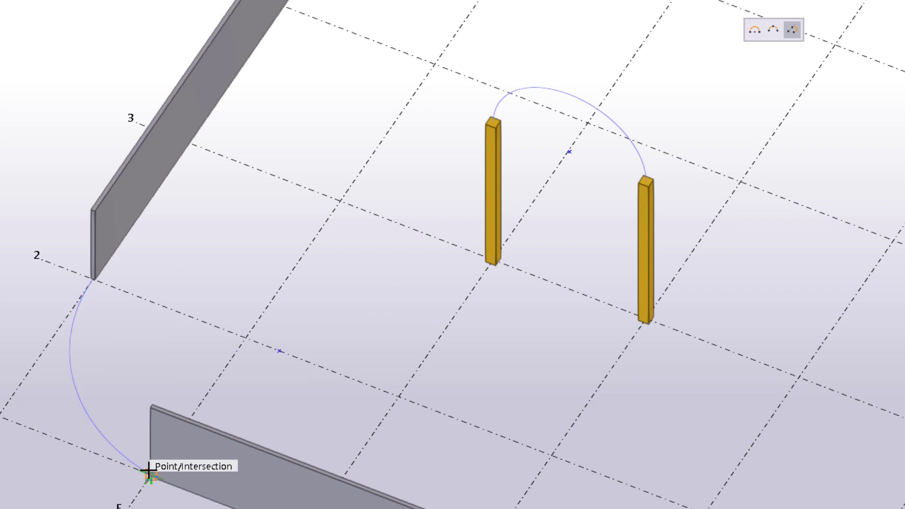
Step: Enlarge the arc to radius 2973.61, reshape both ends, and centre it on the grid intersection
left_click(301, 206)
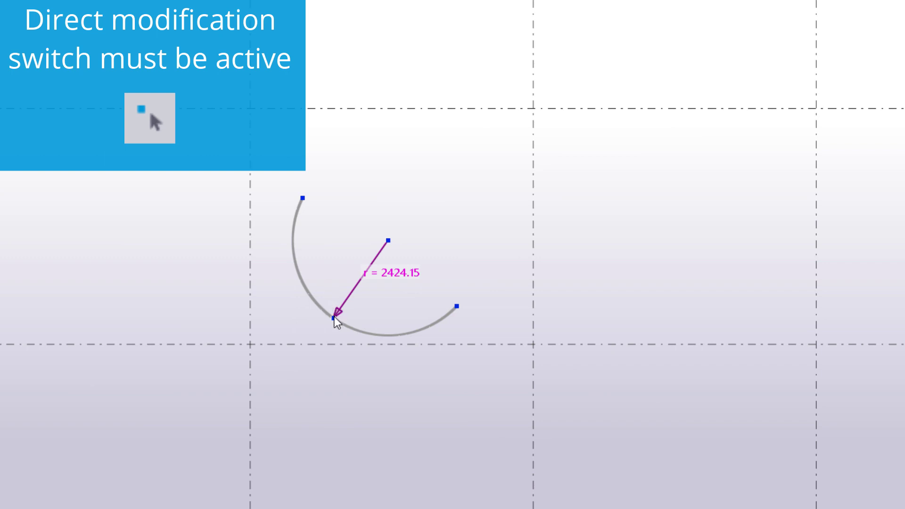
left_click_drag(334, 317, 507, 118)
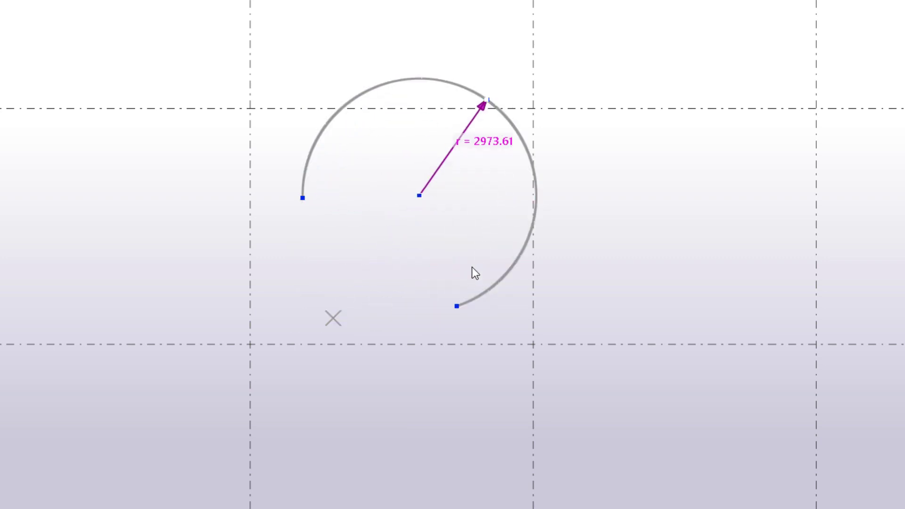
left_click_drag(469, 297, 518, 221)
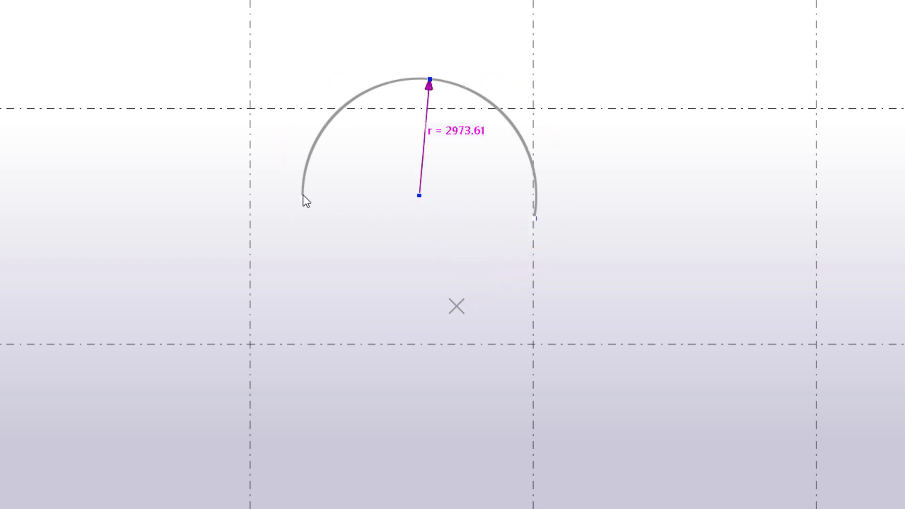
left_click_drag(304, 200, 356, 282)
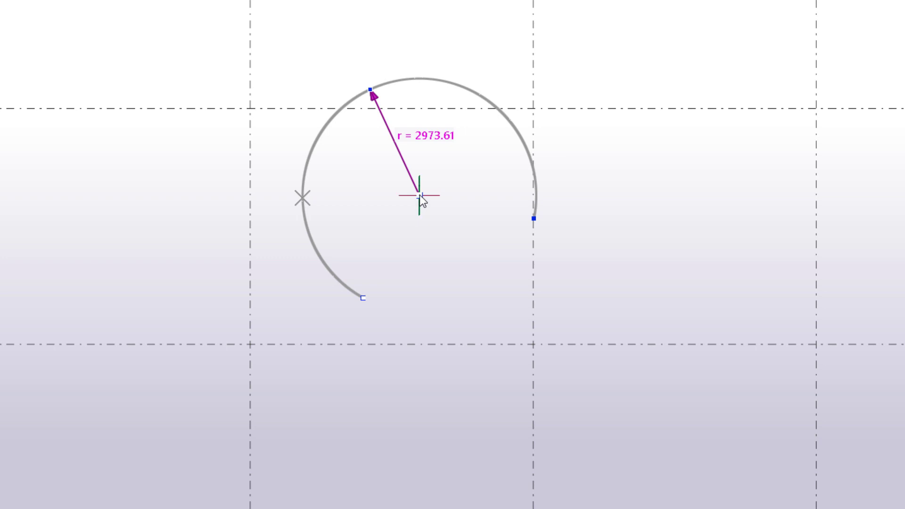
left_click_drag(421, 201, 250, 344)
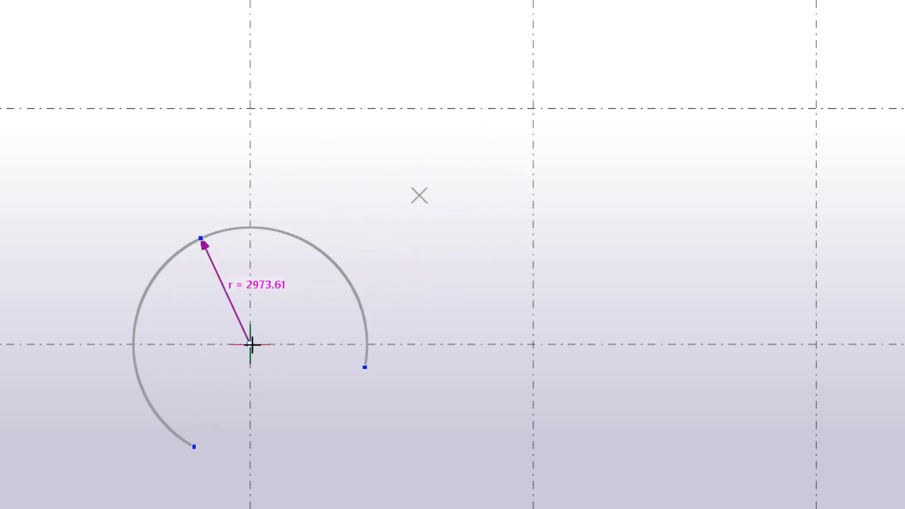